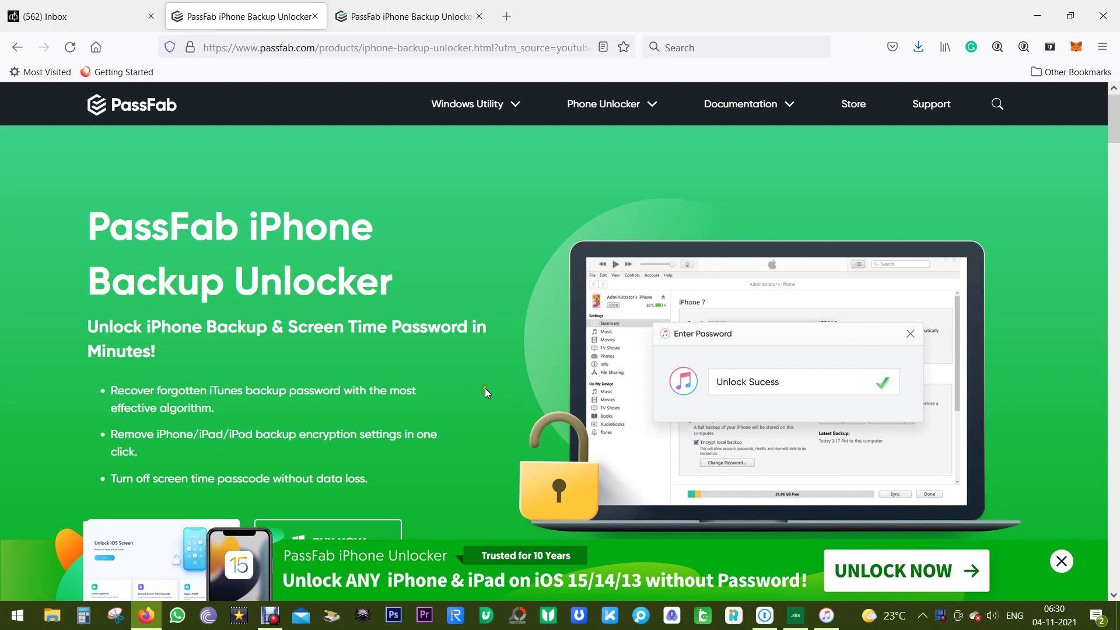
Highlight the 'PassFab iPhone Backup Unlocker' heading, then the first feature bullet about password recovery
left_click(101, 221)
left_click_drag(100, 221, 369, 224)
left_click_drag(89, 279, 390, 279)
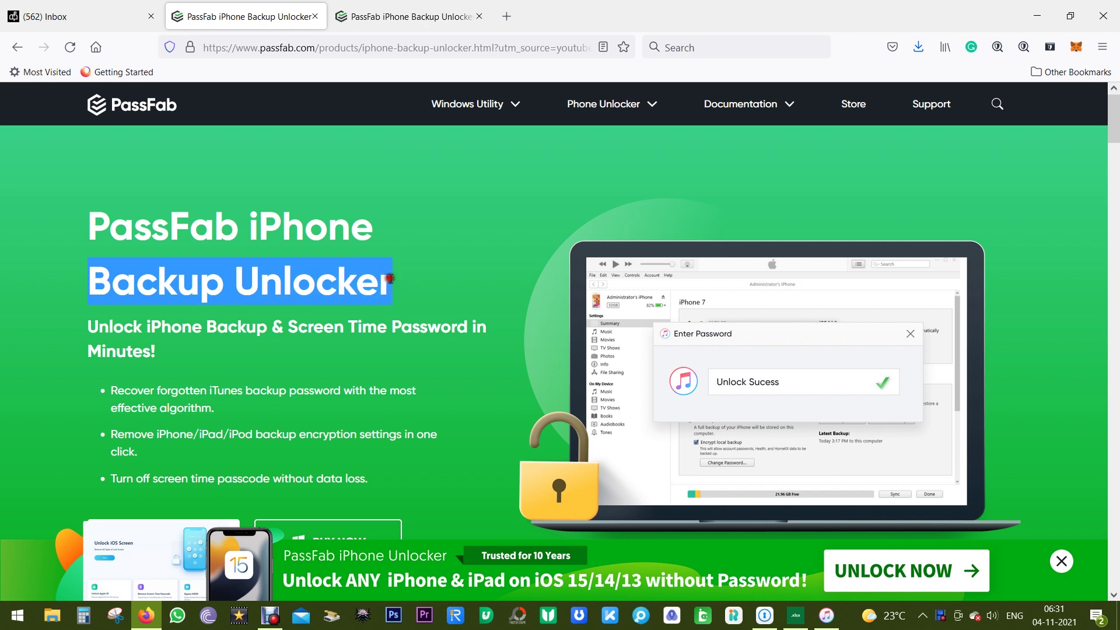
left_click(420, 282)
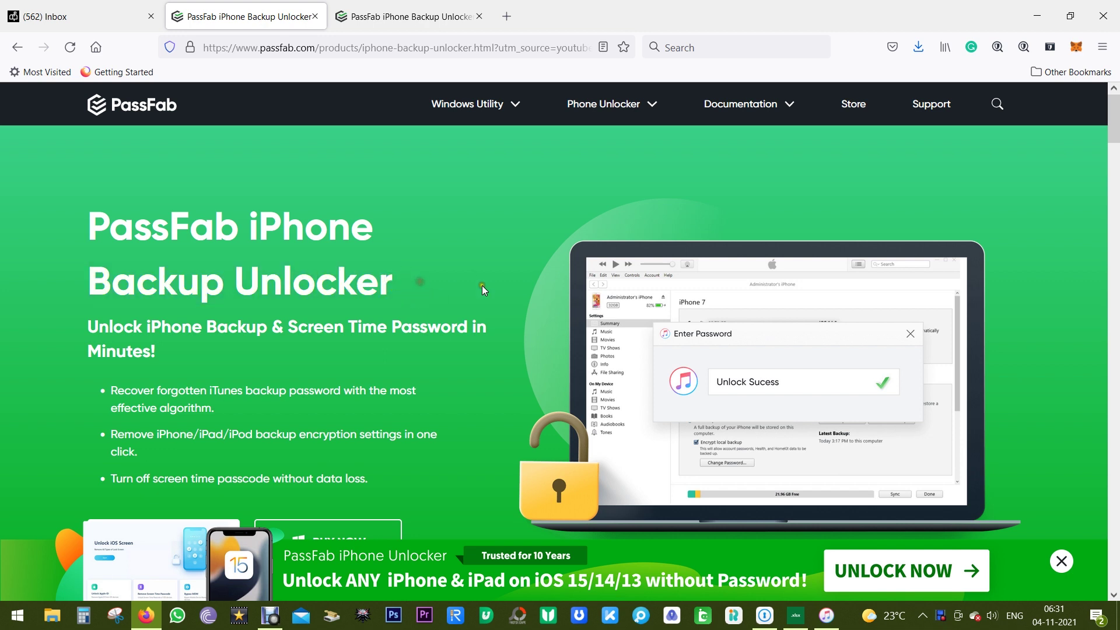
scroll(448, 290, "down", 2)
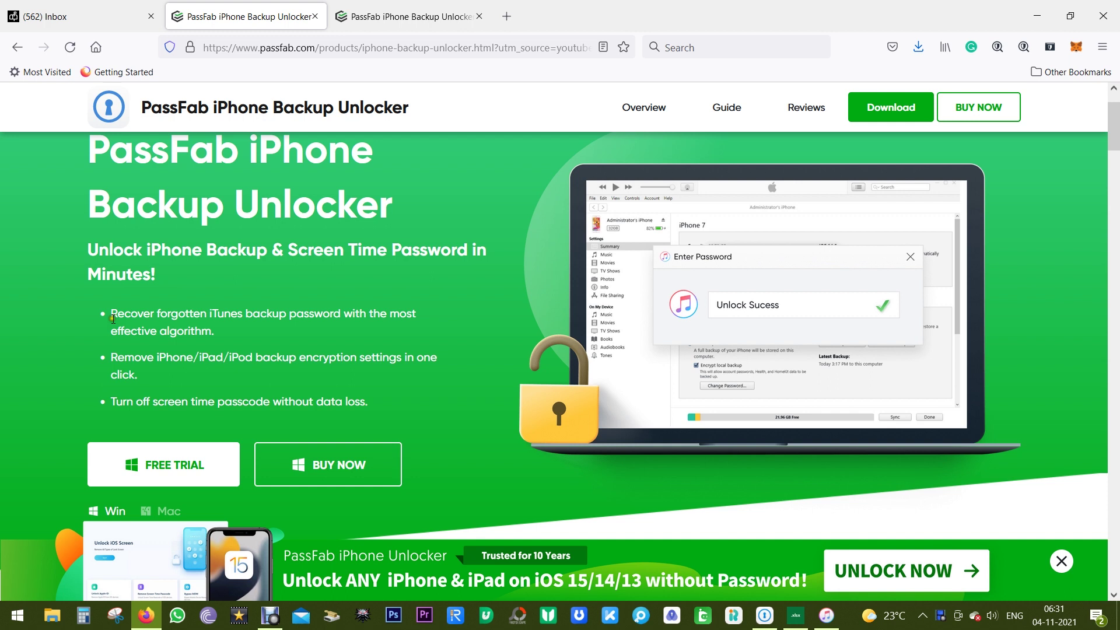
left_click_drag(112, 310, 214, 324)
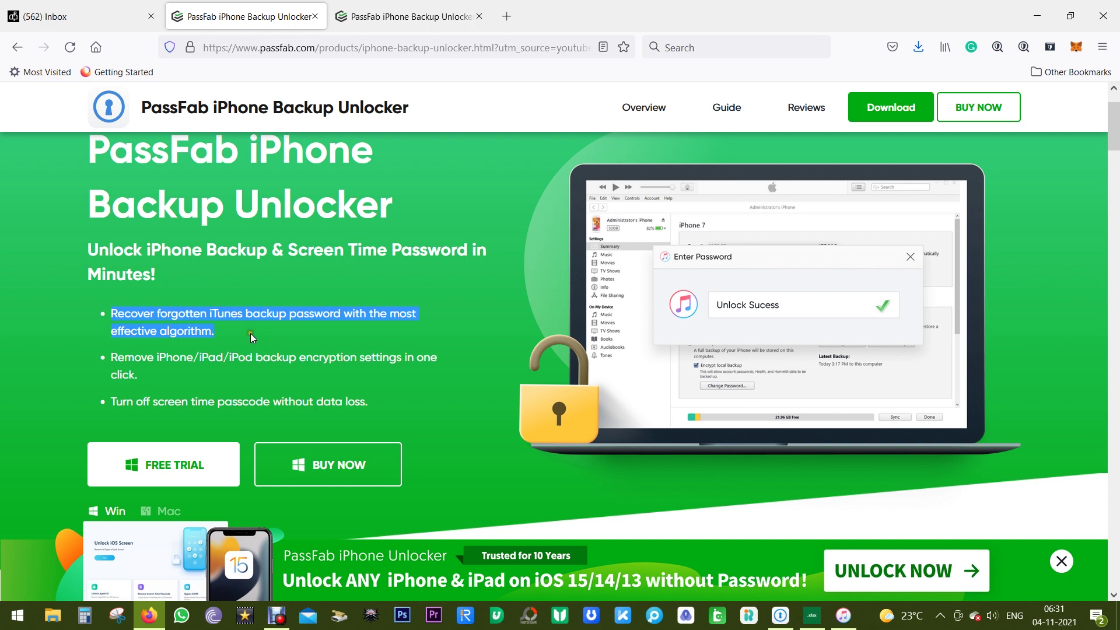
left_click(110, 357)
Highlight the Dictionary Attack, Brute-force with Mask Attack and Brute-force Attack headings in turn
left_click_drag(1114, 137, 1115, 341)
left_click_drag(147, 354, 295, 354)
left_click(166, 415)
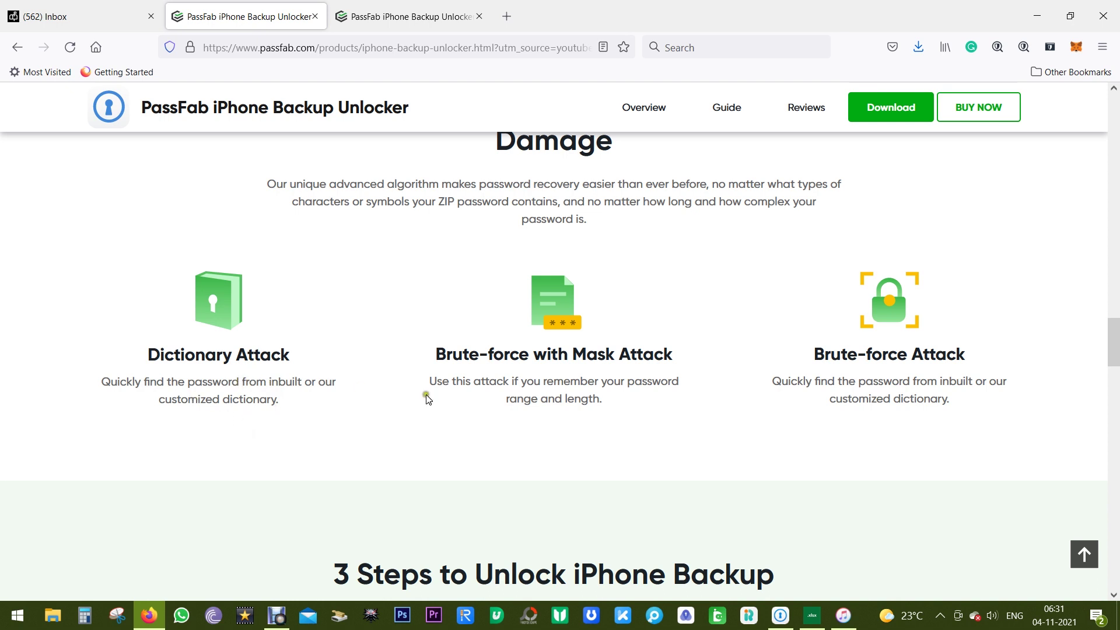
left_click_drag(437, 355, 672, 363)
left_click(673, 362)
left_click_drag(816, 354, 970, 357)
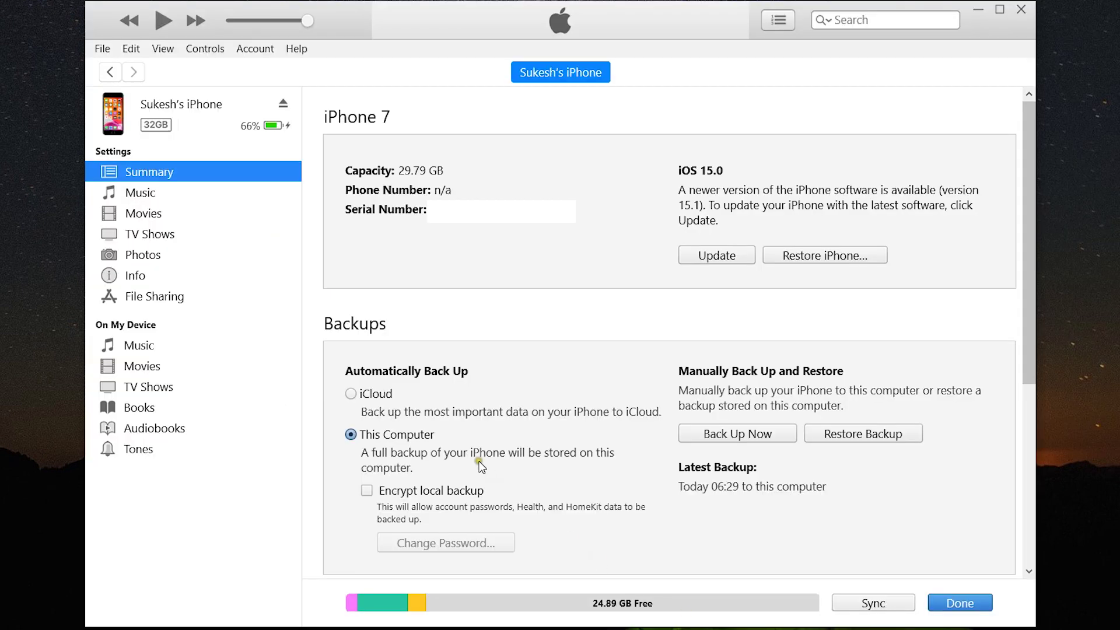
Enable Encrypt local backup, enter and confirm the backup password, and start the encrypted backup
left_click(366, 491)
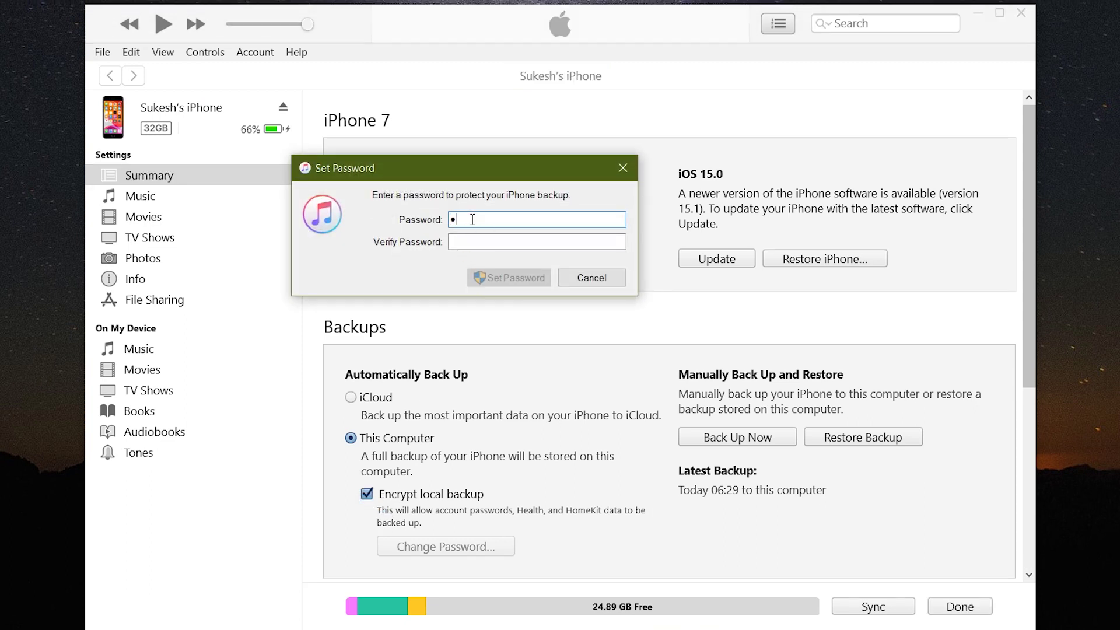
left_click(512, 245)
type("123")
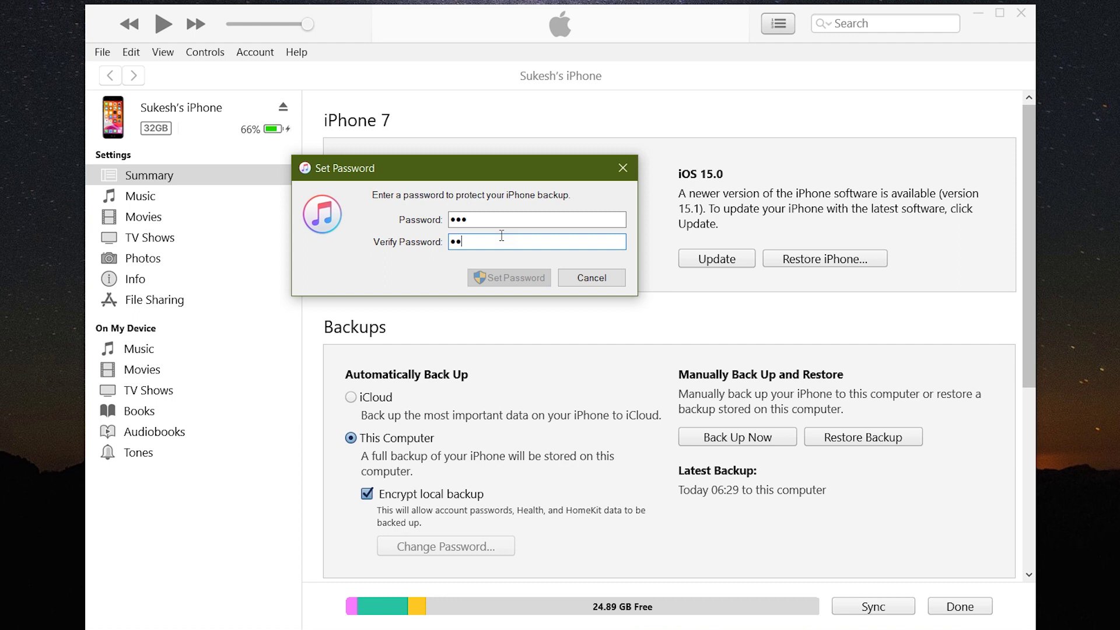
key("Return")
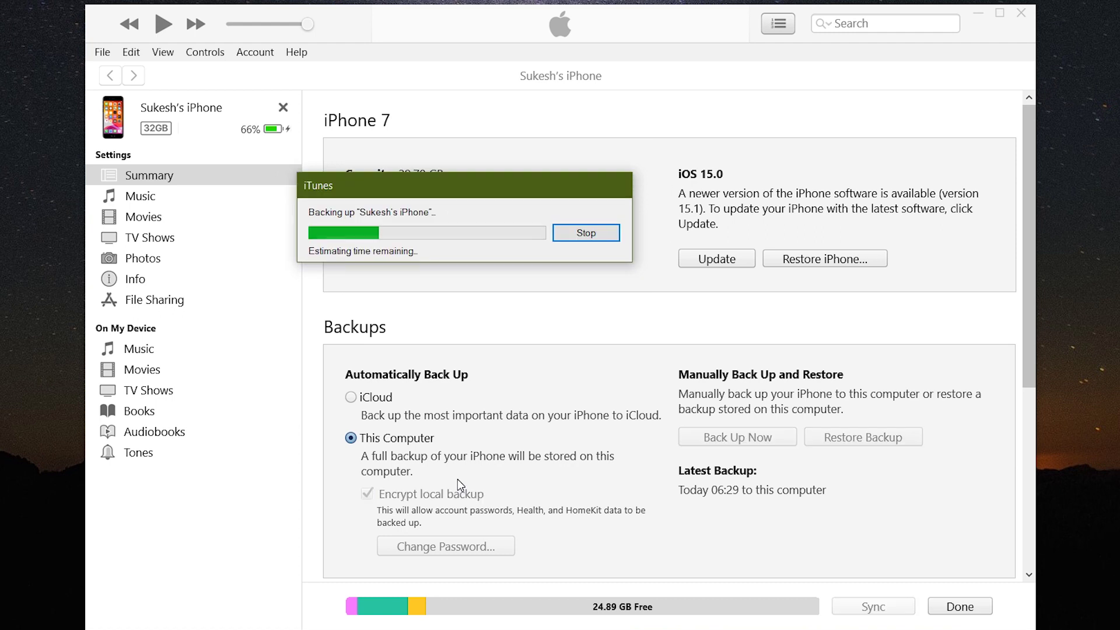
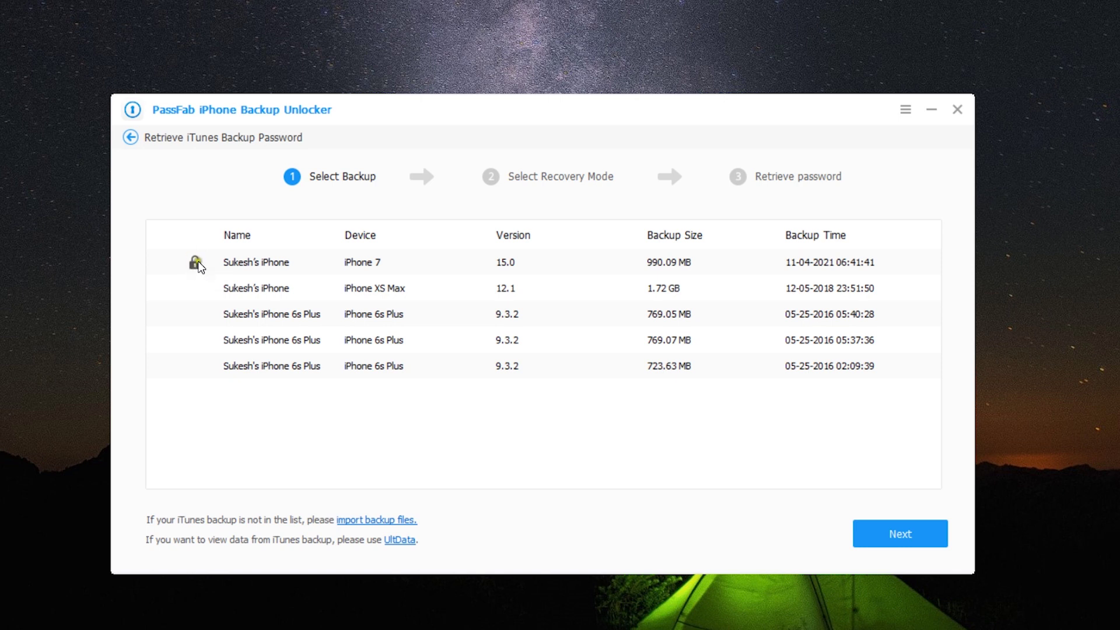
Tick the locked iPhone 7 backup (iOS 15.0, 990.09 MB) in the Select Backup list
left_click(280, 266)
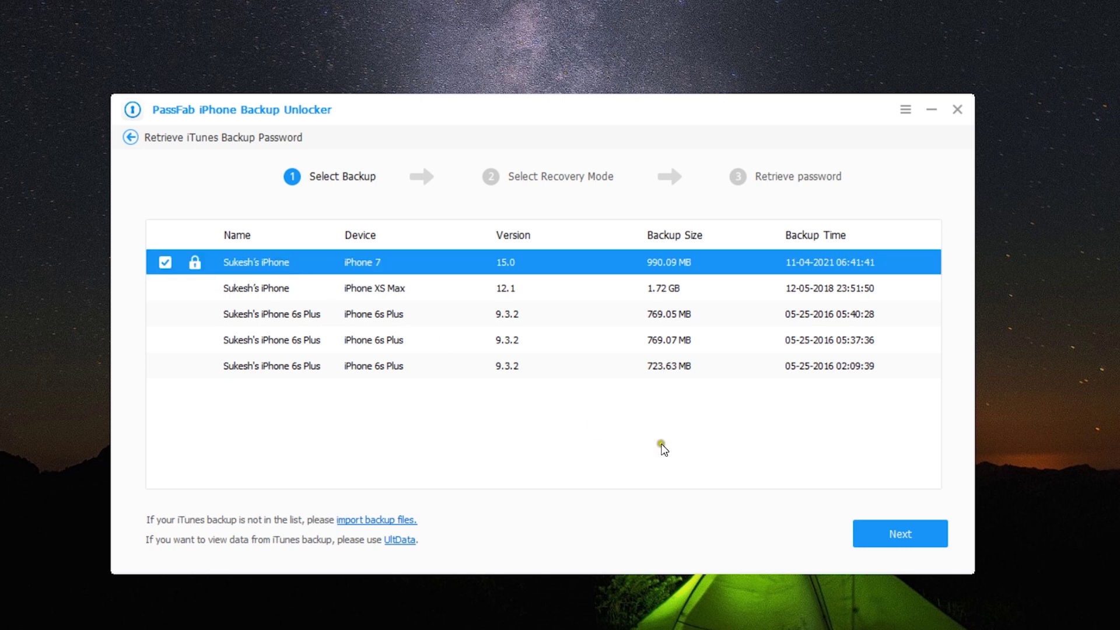
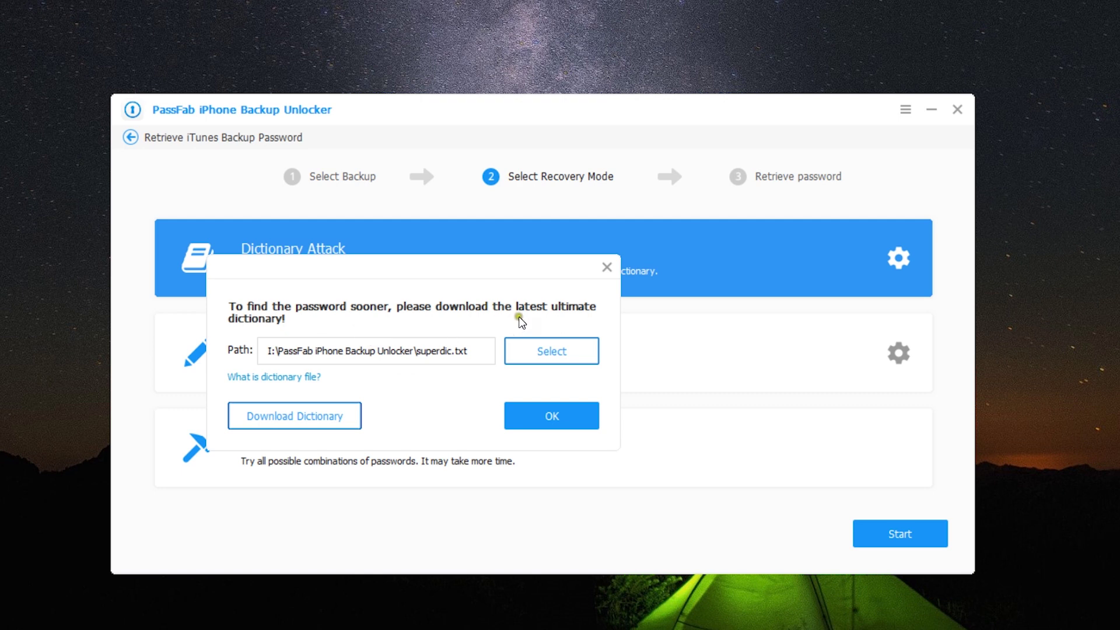
Download the latest ultimate dictionary package for Dictionary Attack mode until it reaches 100%
left_click(299, 415)
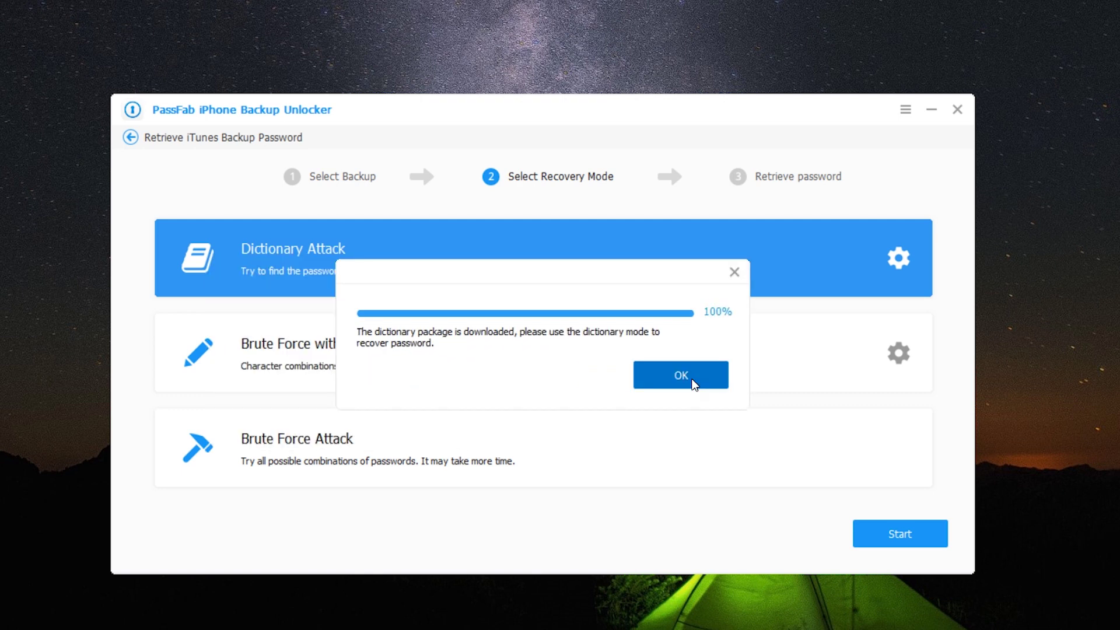
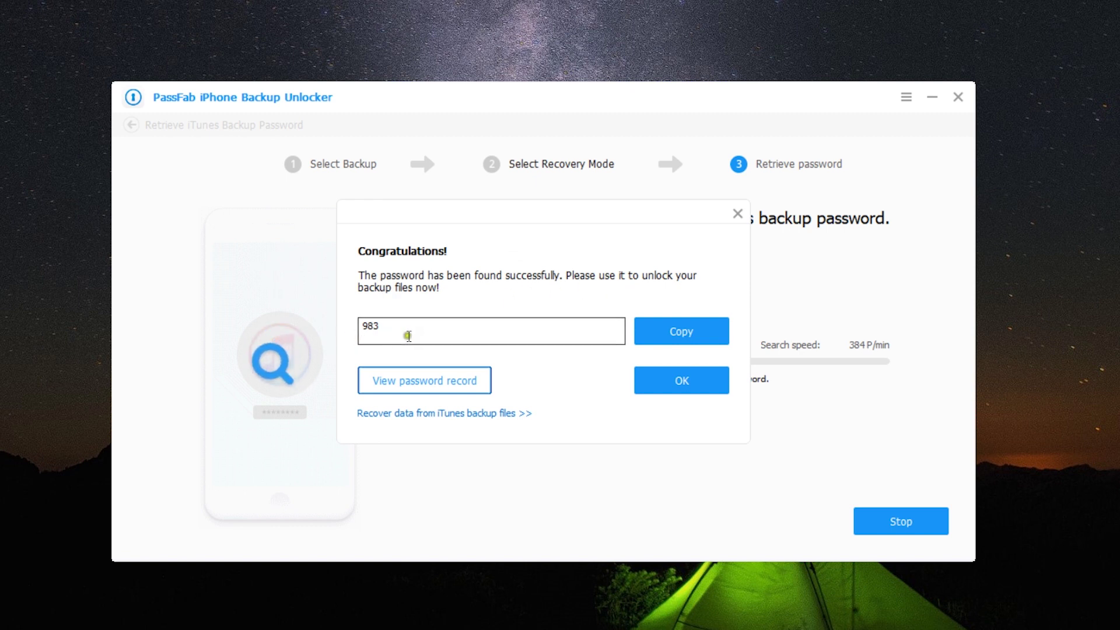
Copy the recovered iTunes backup password from the Congratulations dialog to the clipboard
left_click(681, 330)
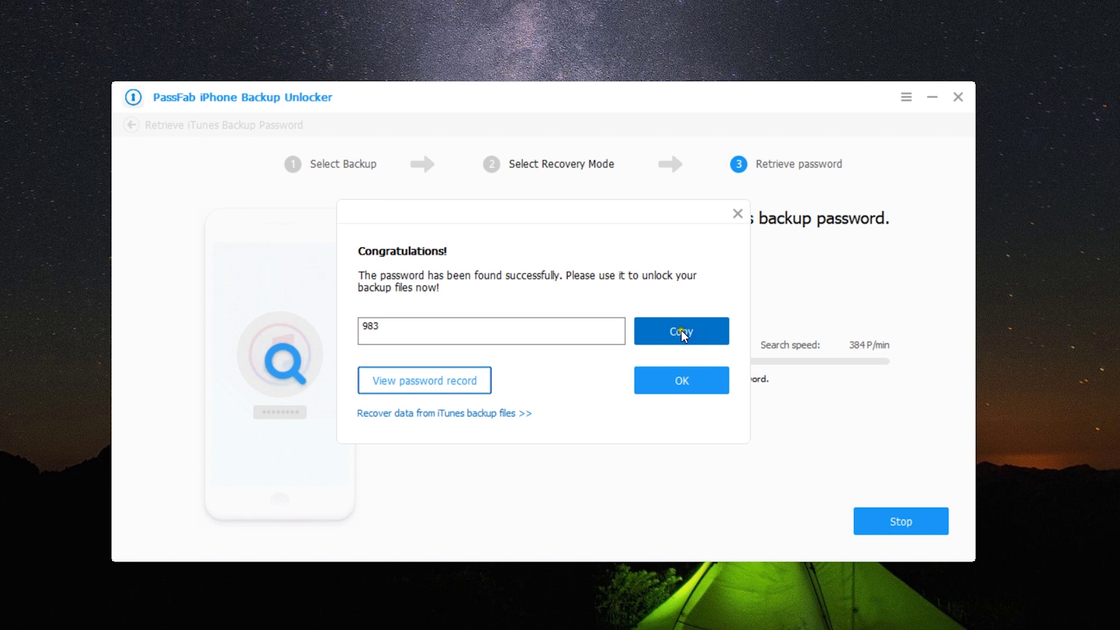
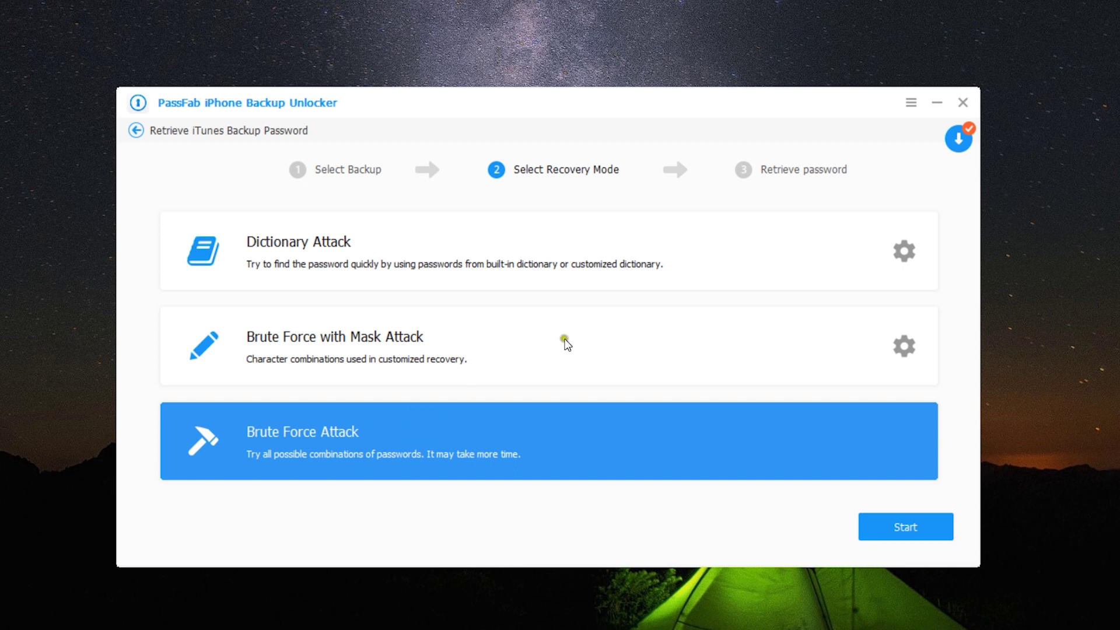
Back out of PassFab's recovery screens to the home screen and bring up iTunes' Change Password dialog
left_click(136, 135)
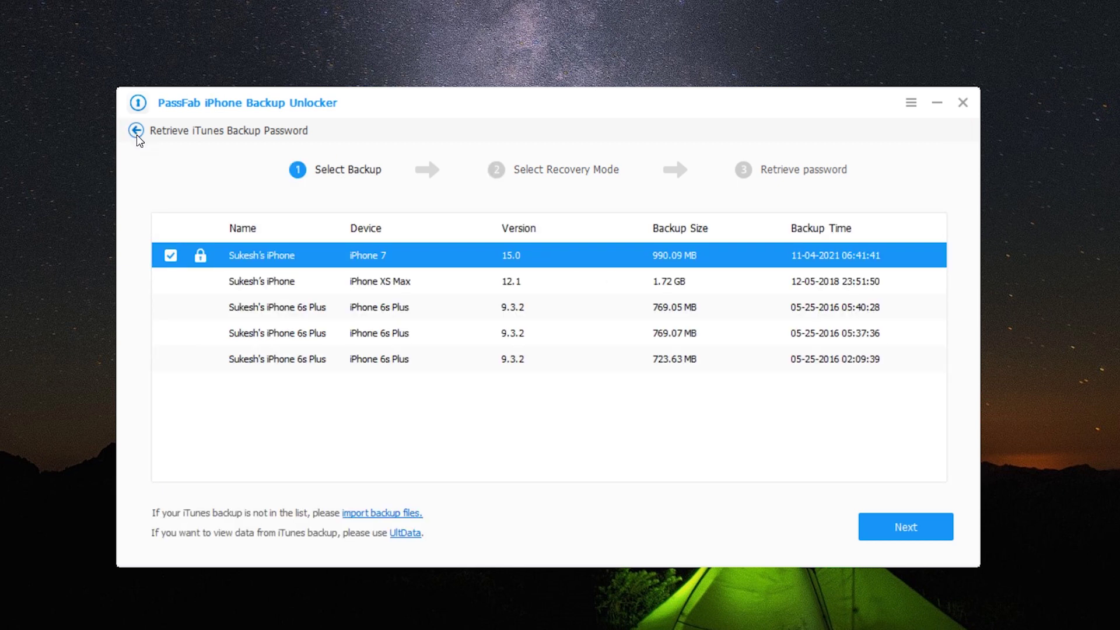
left_click(137, 135)
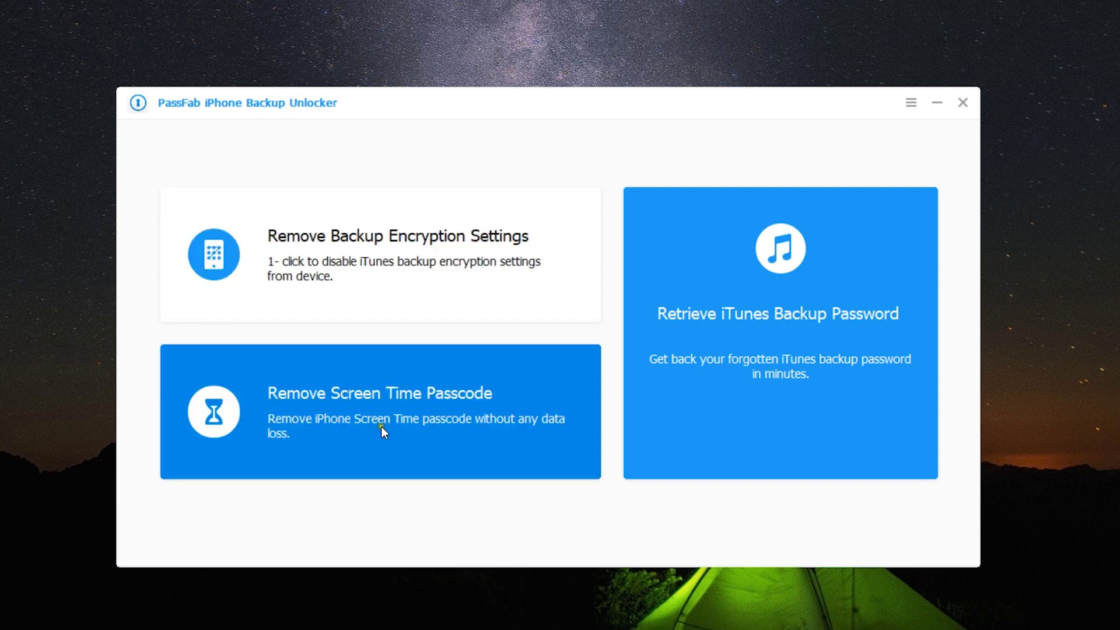
left_click(741, 621)
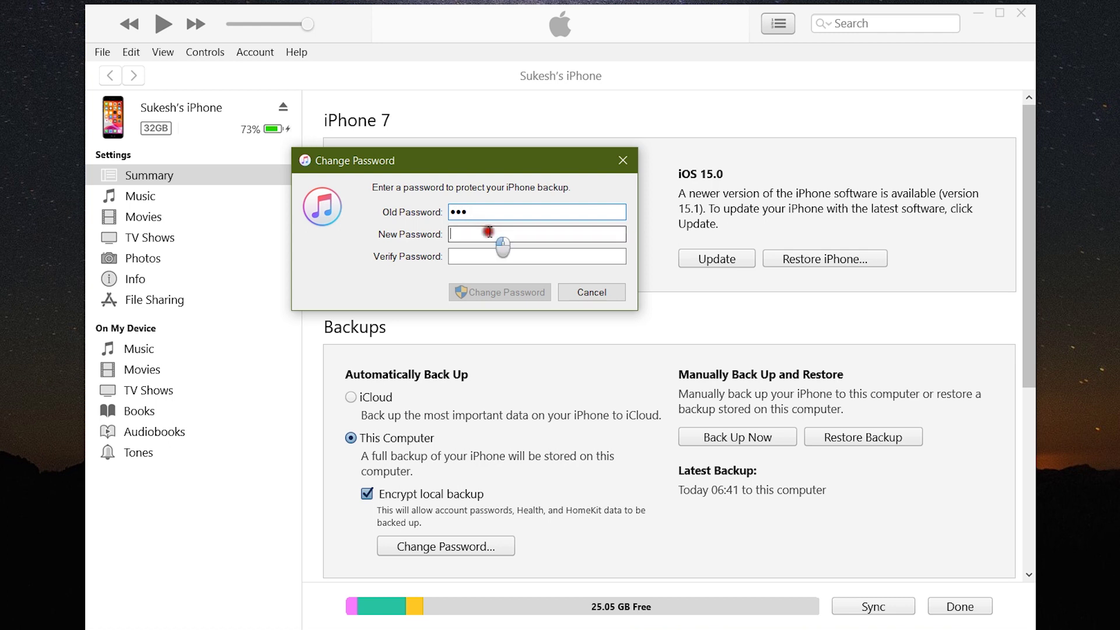
Enter the same new backup password in the New Password and Verify Password fields
left_click(490, 233)
type("123")
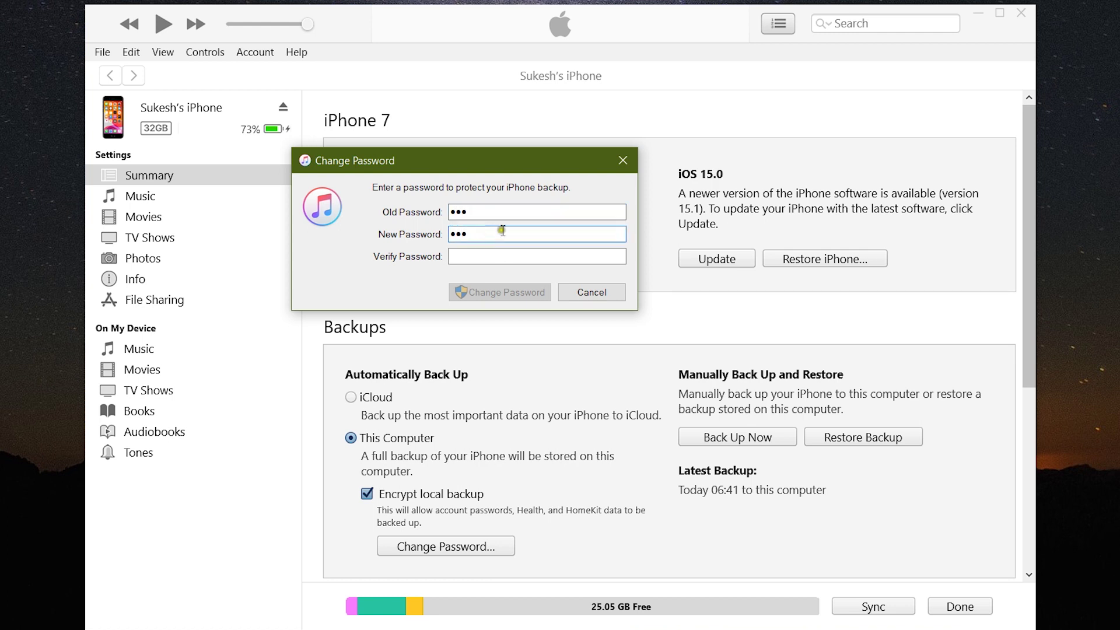
left_click(505, 256)
type("123")
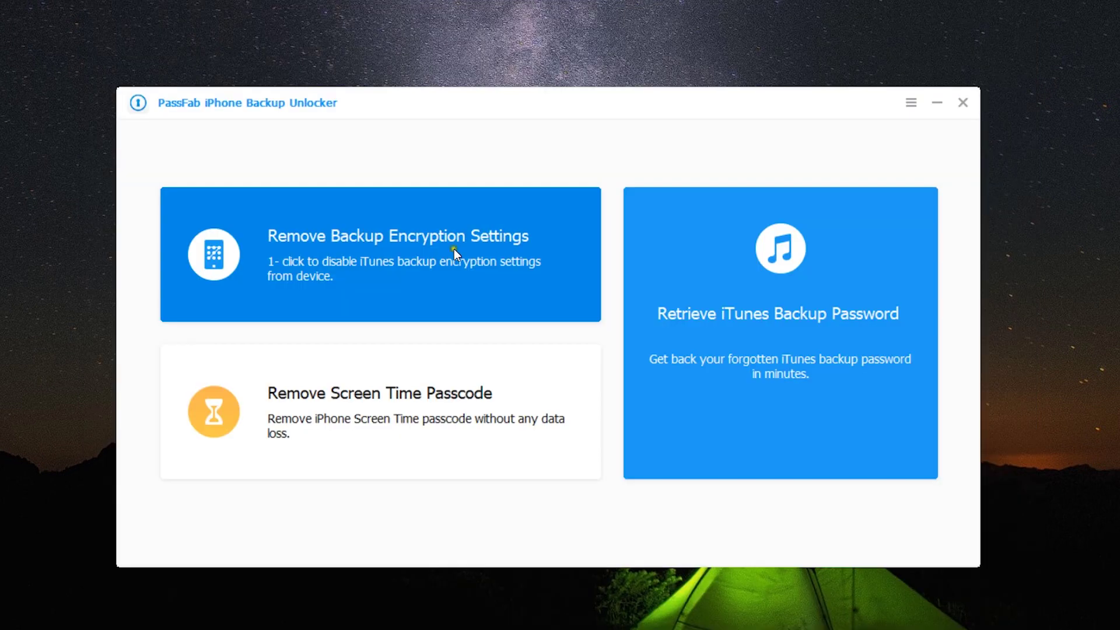
Run Remove Backup Encryption Settings on the iPhone 7, retrying once Find My iPhone is off
left_click(396, 254)
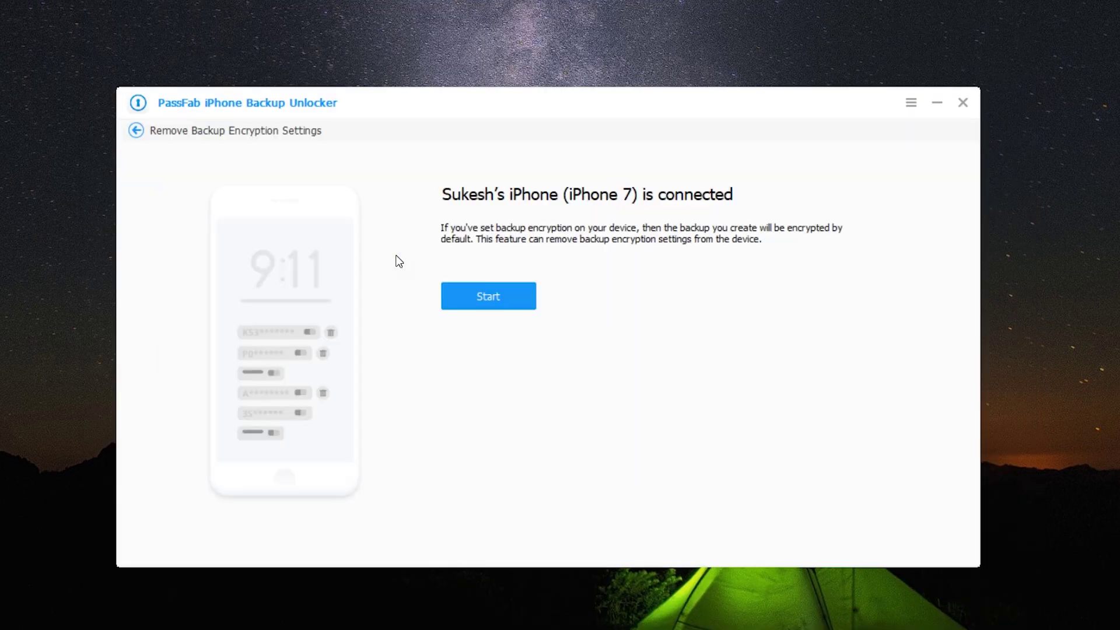
left_click(491, 304)
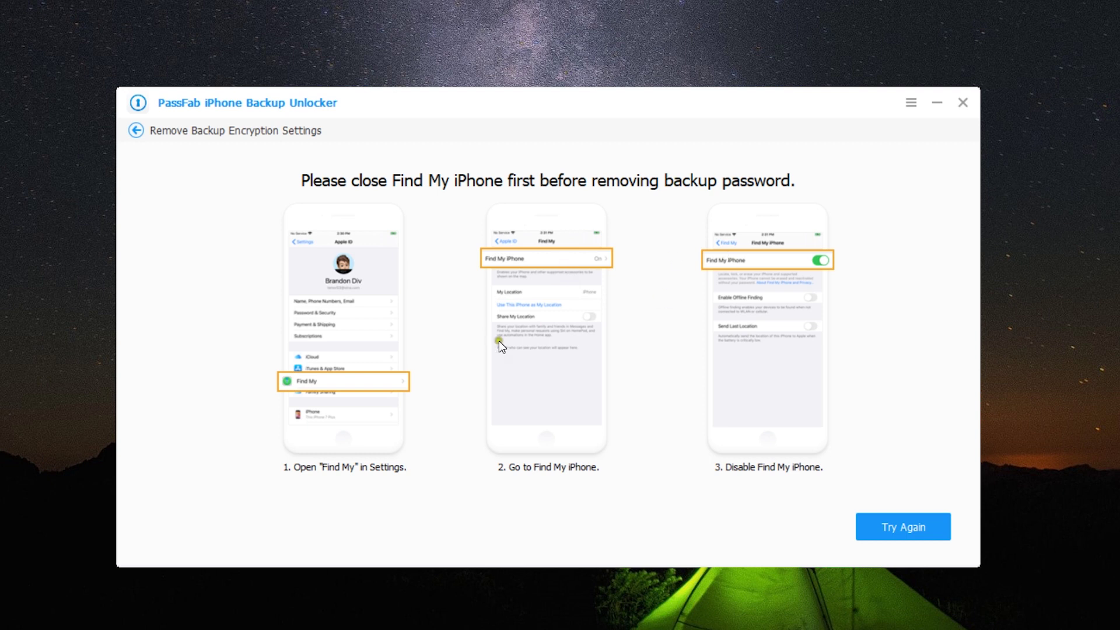
left_click(871, 524)
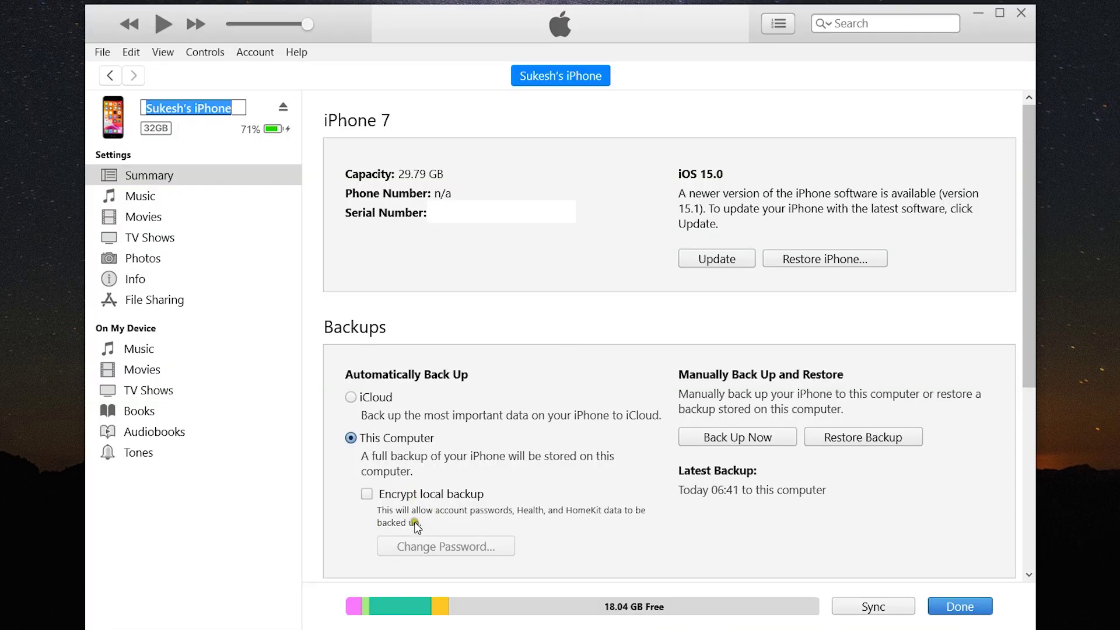
Test iTunes' Encrypt local backup checkbox to confirm the iPhone 7's backup is no longer encrypted
left_click(367, 494)
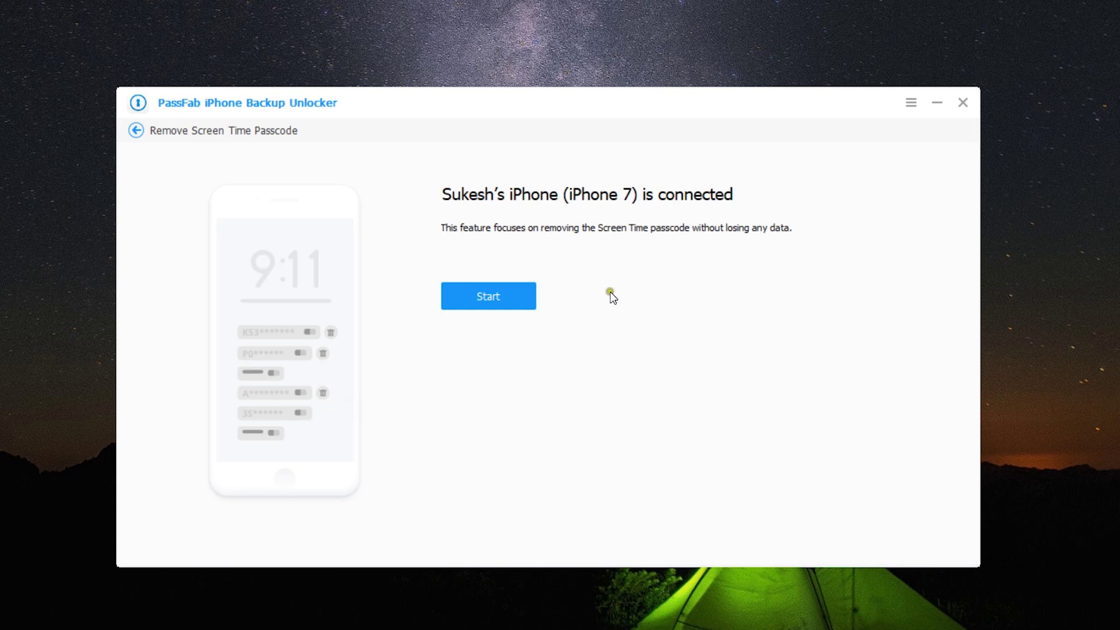
Start removing the iPhone 7's Screen Time passcode and let it finish
left_click(486, 300)
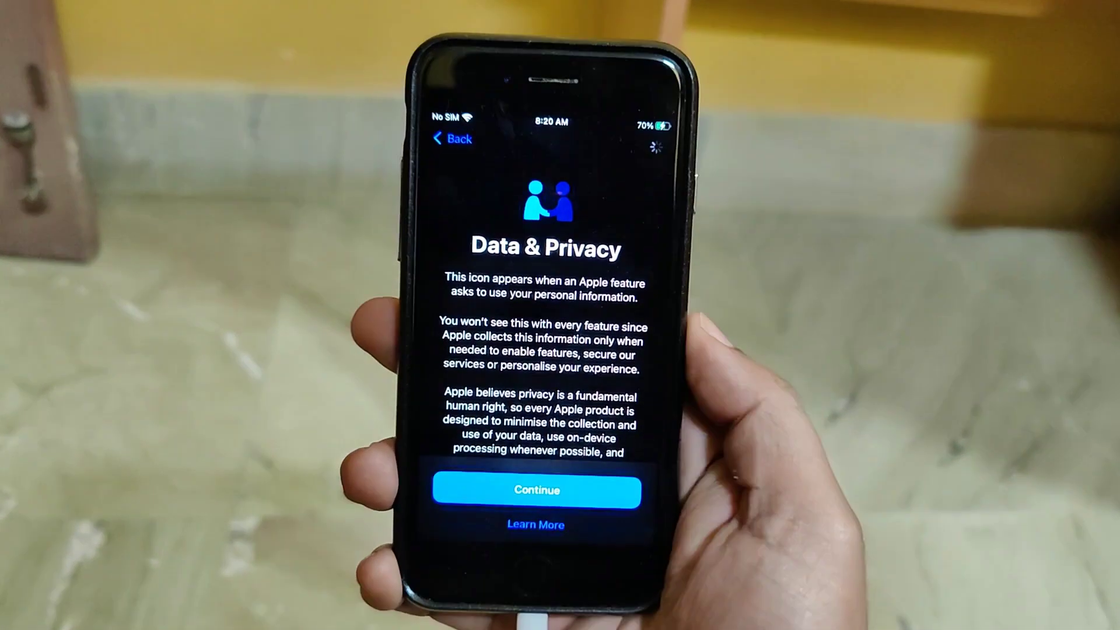
Finish iPhone setup without transferring apps or data, leaving Screen Time for later
left_click(569, 506)
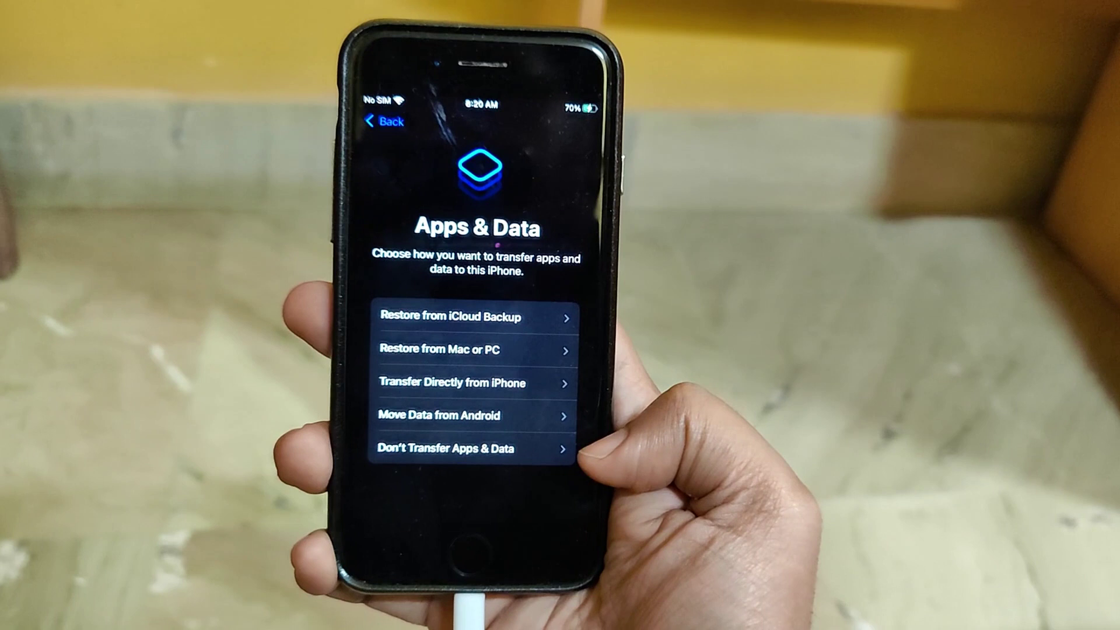
left_click(447, 444)
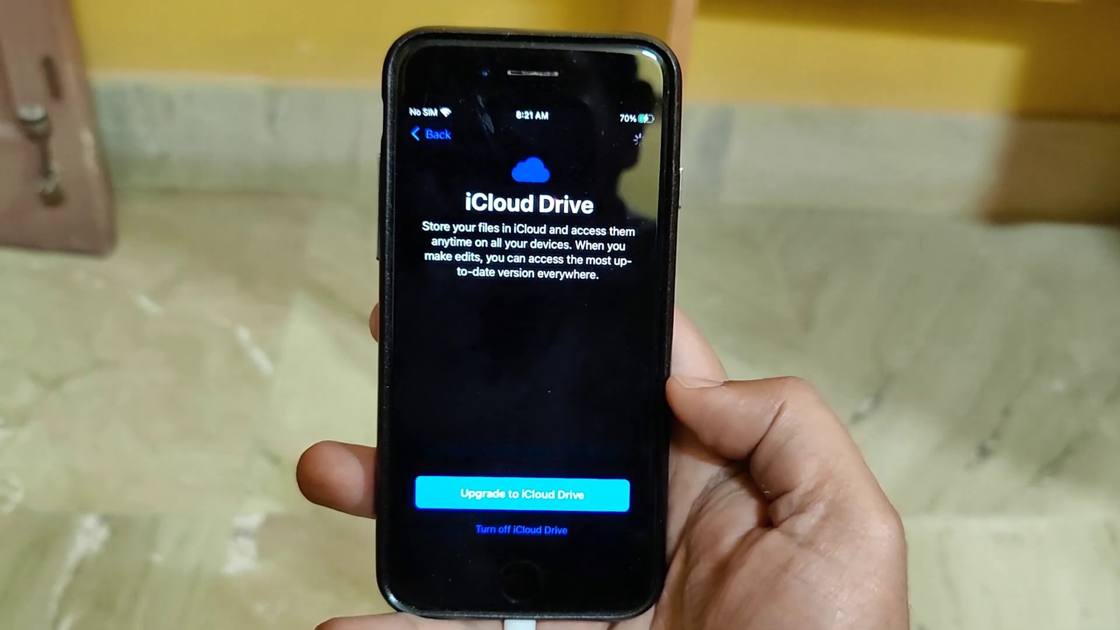
left_click(520, 496)
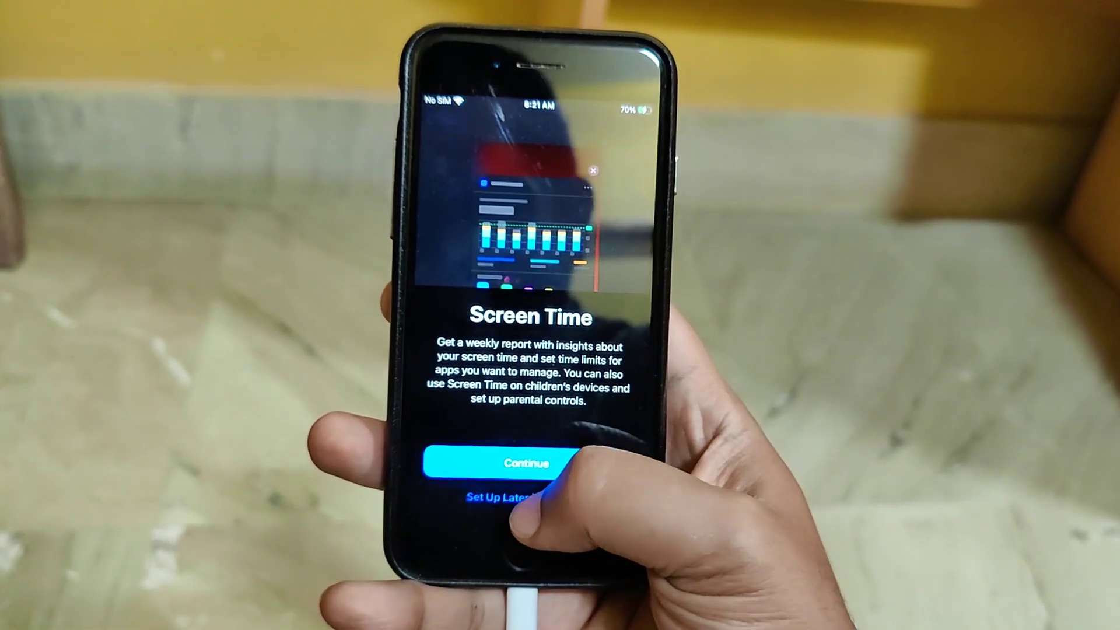
left_click(525, 492)
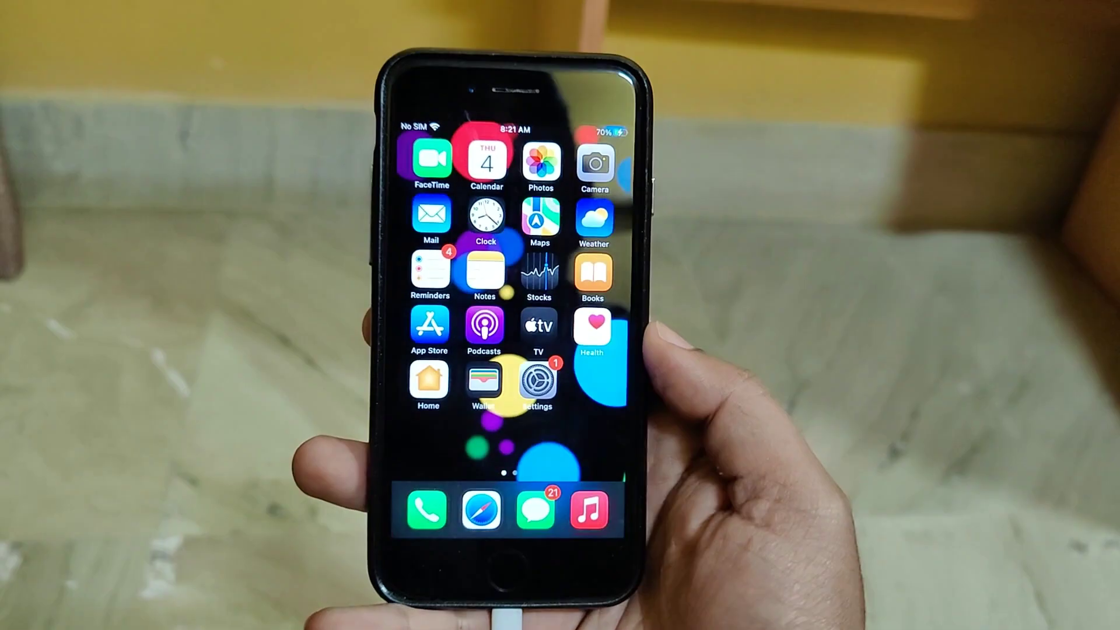
Open Settings > Screen Time on the iPhone to confirm it is off
left_click(538, 381)
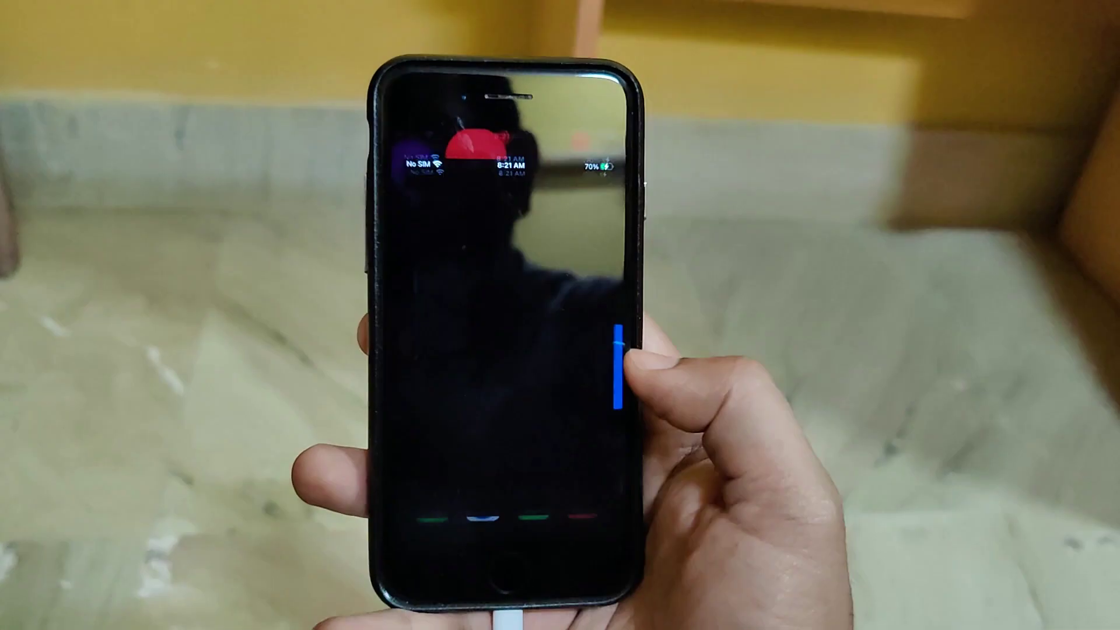
scroll(543, 466, "down", 2)
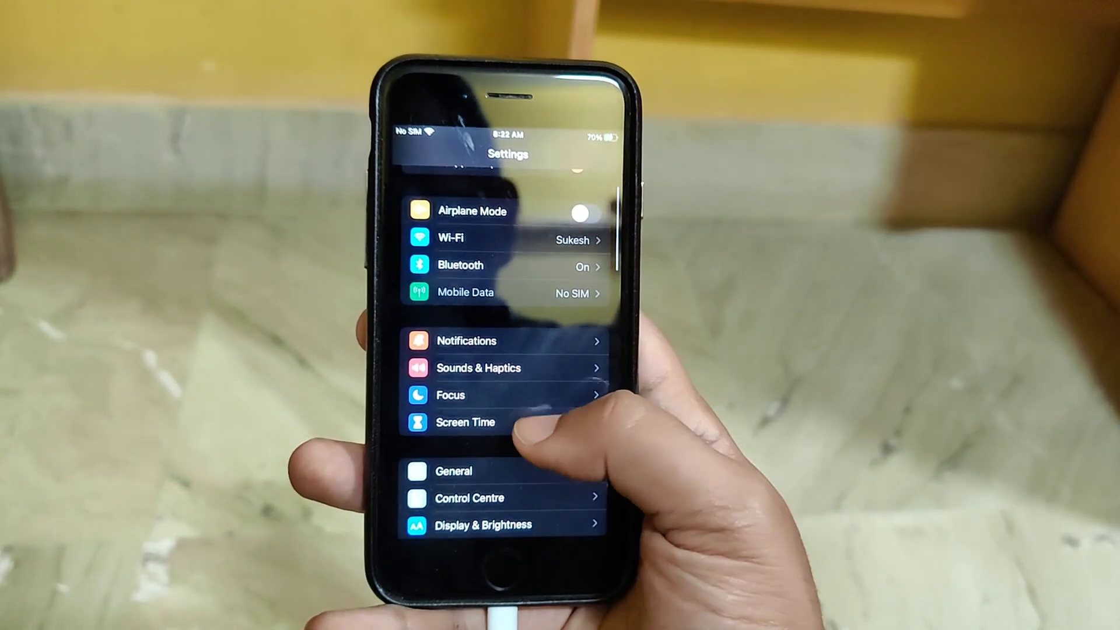
left_click(514, 420)
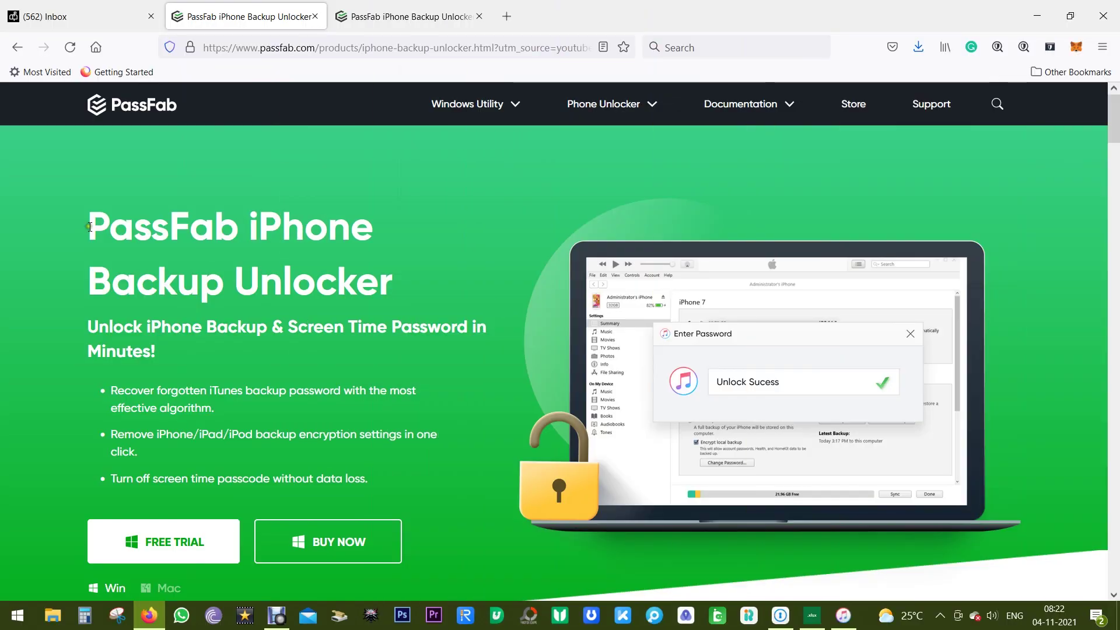
Highlight the PassFab iPhone Backup Unlocker heading, then follow BUY NOW to the purchase page
left_click_drag(91, 227, 337, 280)
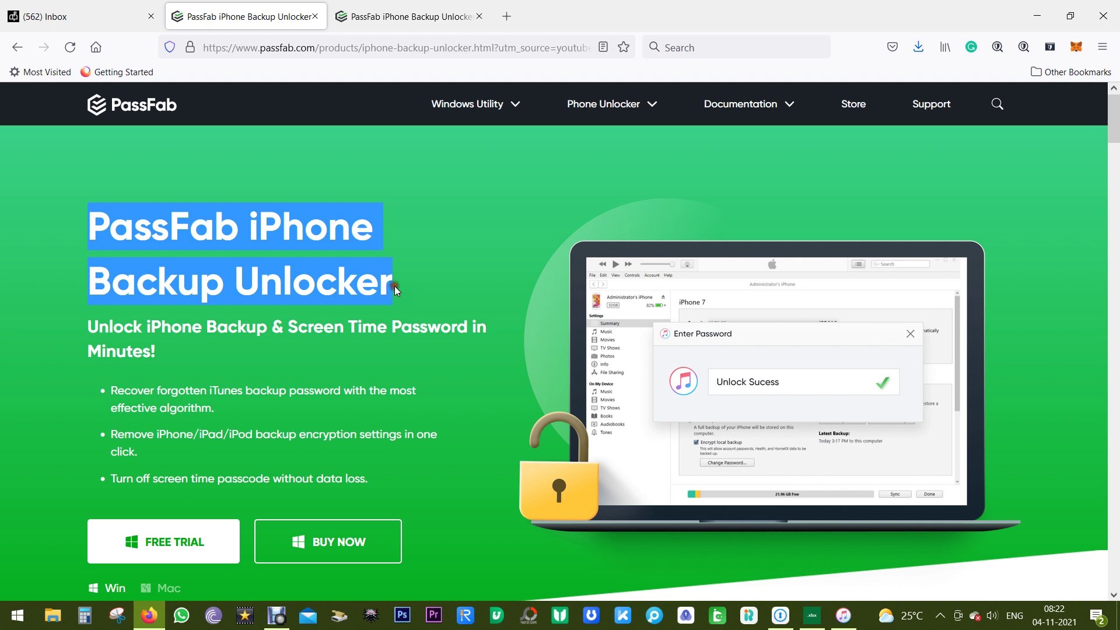
left_click(368, 313)
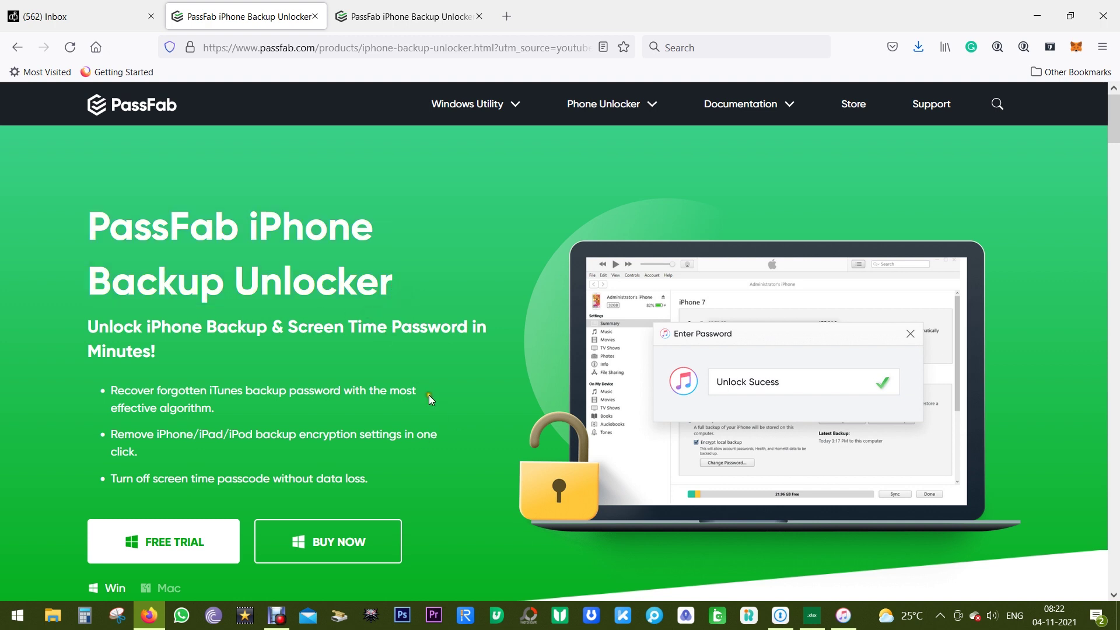
left_click(433, 413)
left_click(315, 543)
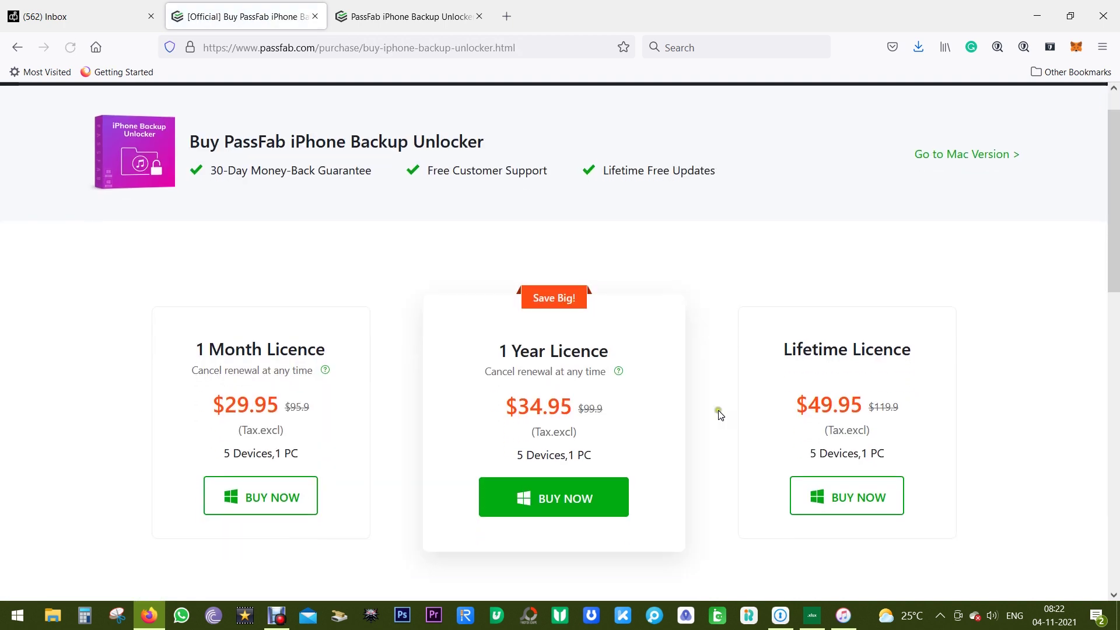
Scroll the purchase page to review the $29.95, $34.95 and $49.95 licences and payment options
scroll(718, 412, "down", 2)
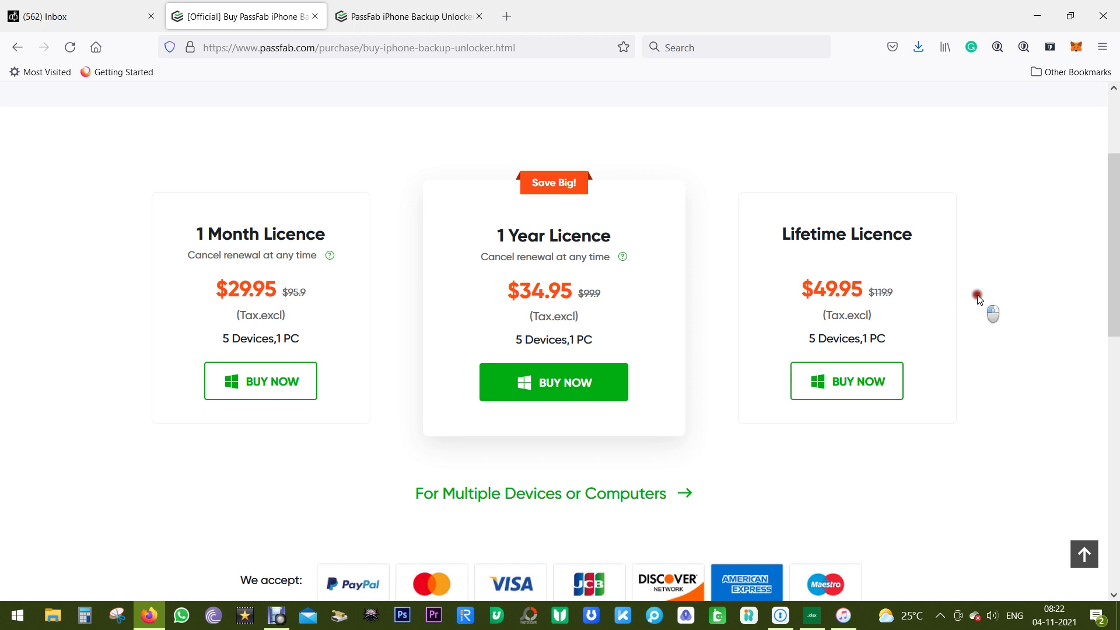
scroll(982, 306, "down", 6)
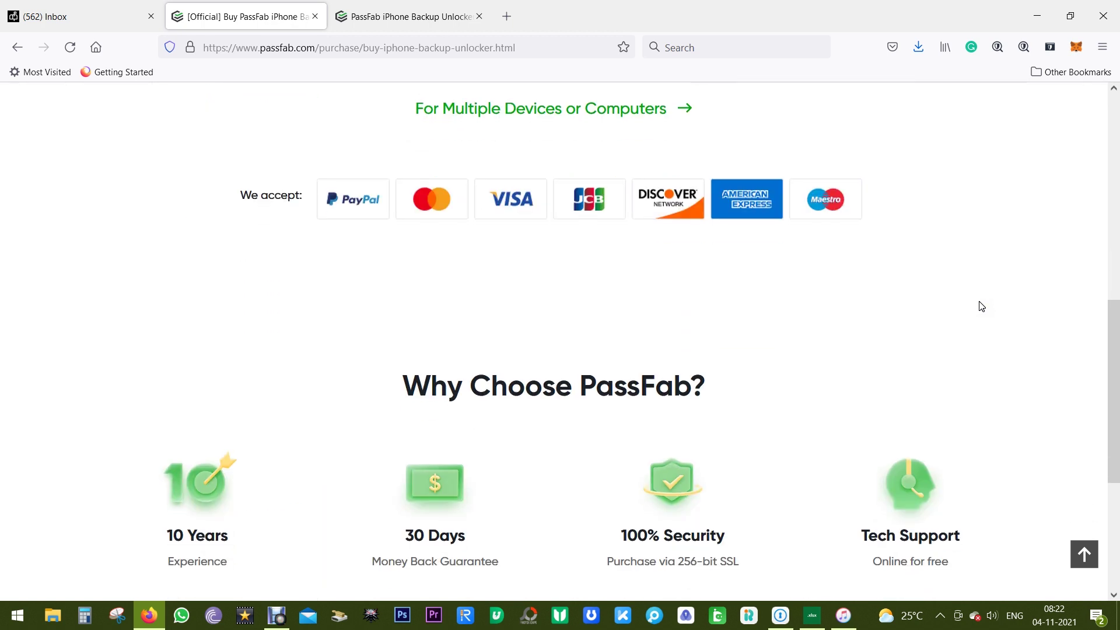
scroll(982, 305, "up", 4)
scroll(981, 306, "up", 1)
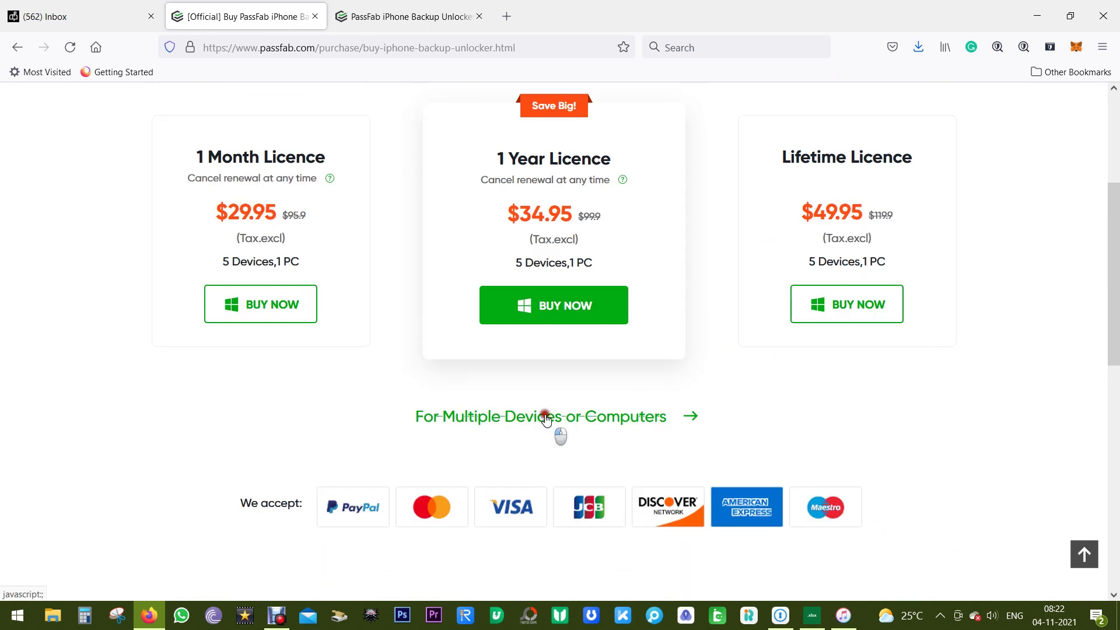